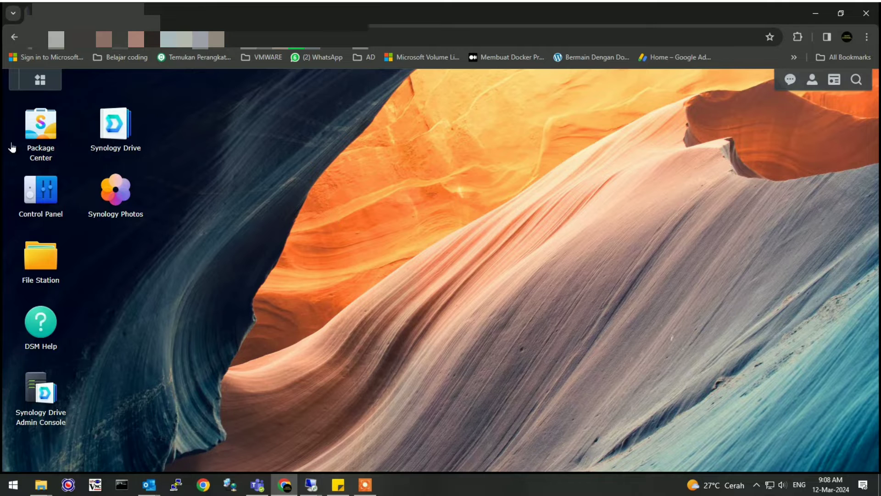
# Open the user list in Control Panel's User & Group settings and select the onta account
pyautogui.click(40, 207)
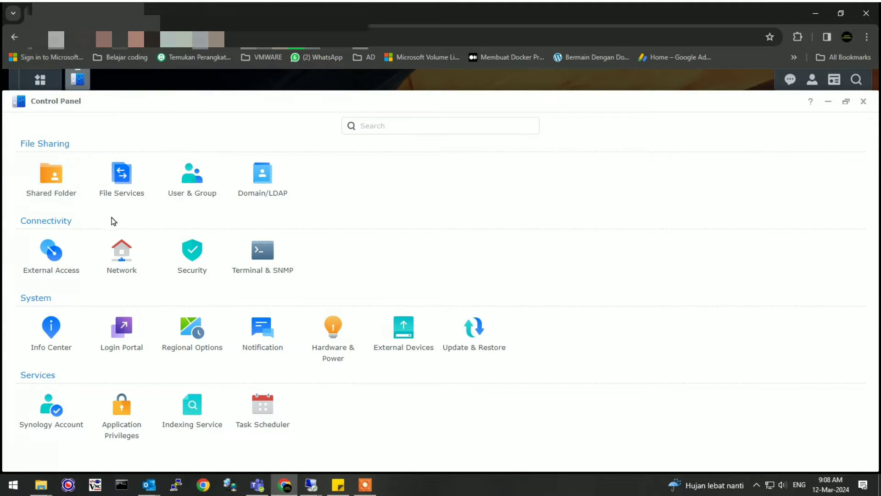
pyautogui.click(189, 193)
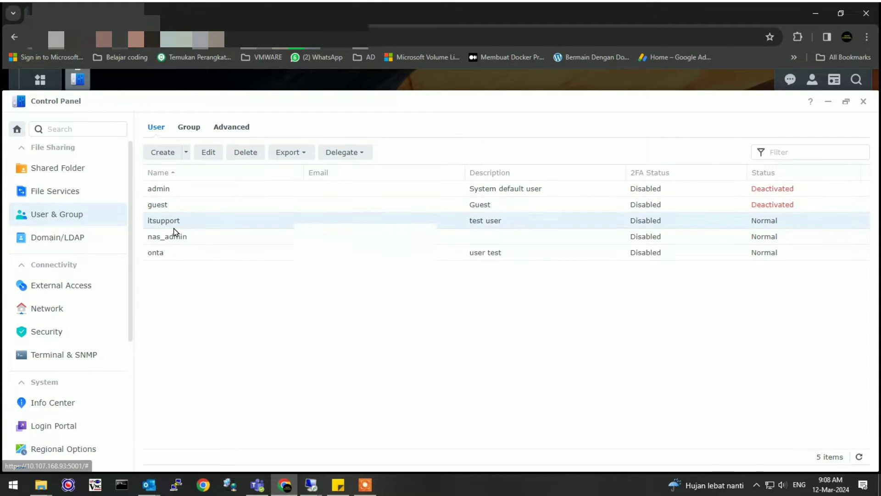
pyautogui.click(168, 257)
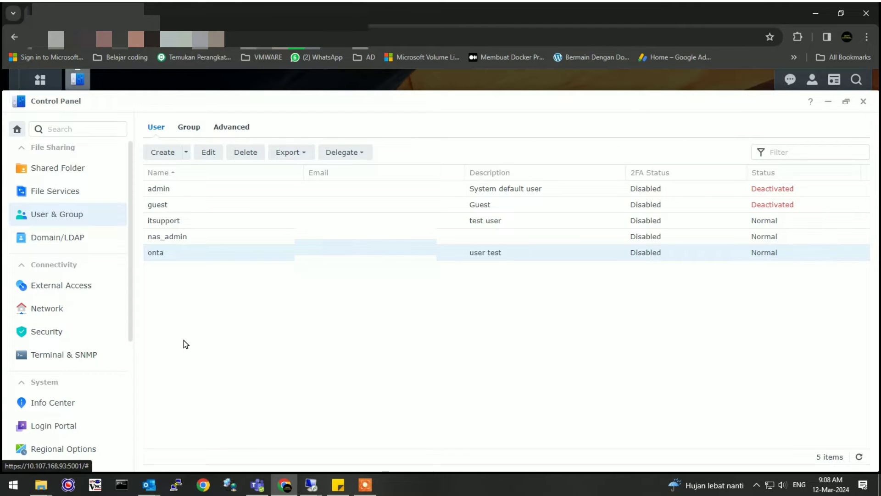
# Start a new shared folder named Folder_onta with the description "untuk user onta"
pyautogui.click(59, 173)
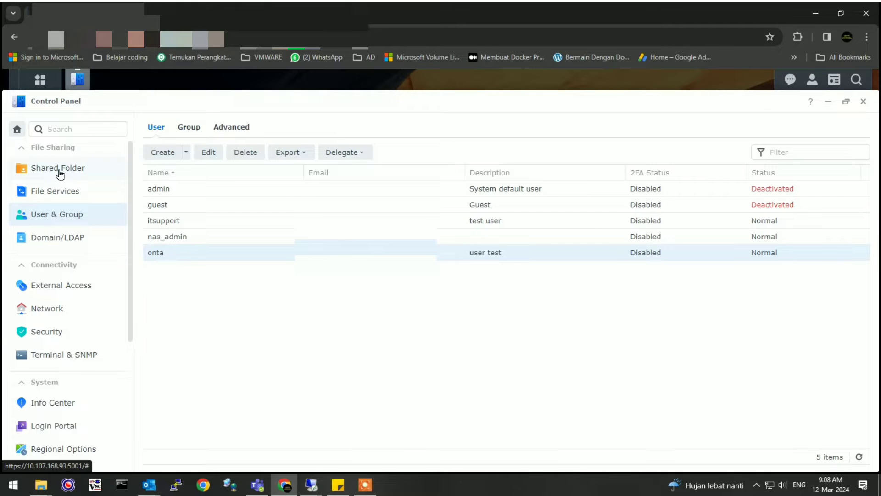
pyautogui.click(60, 174)
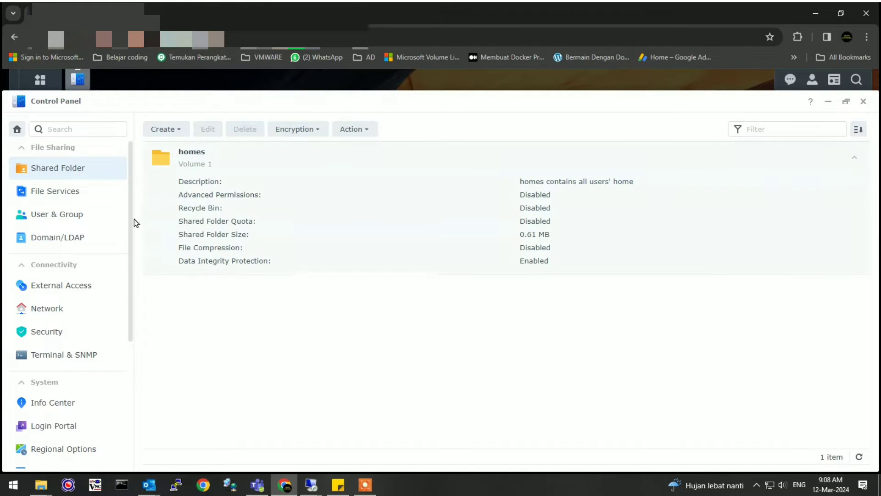
pyautogui.click(182, 133)
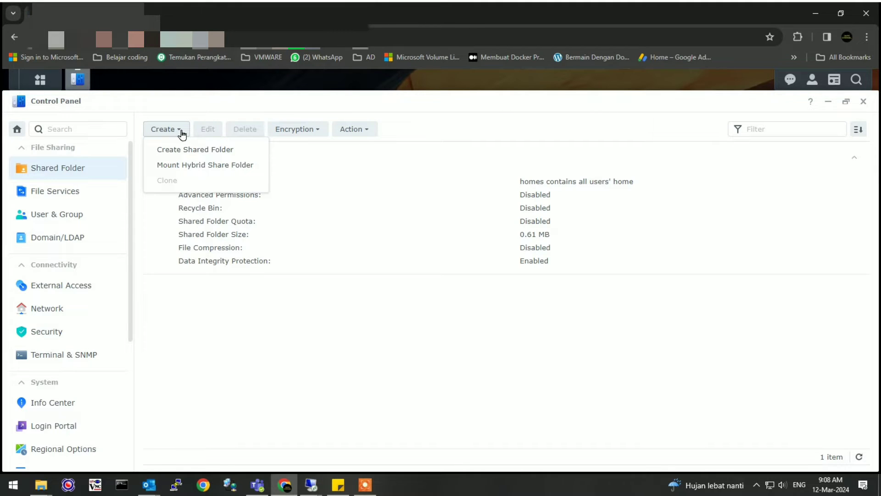
pyautogui.click(213, 151)
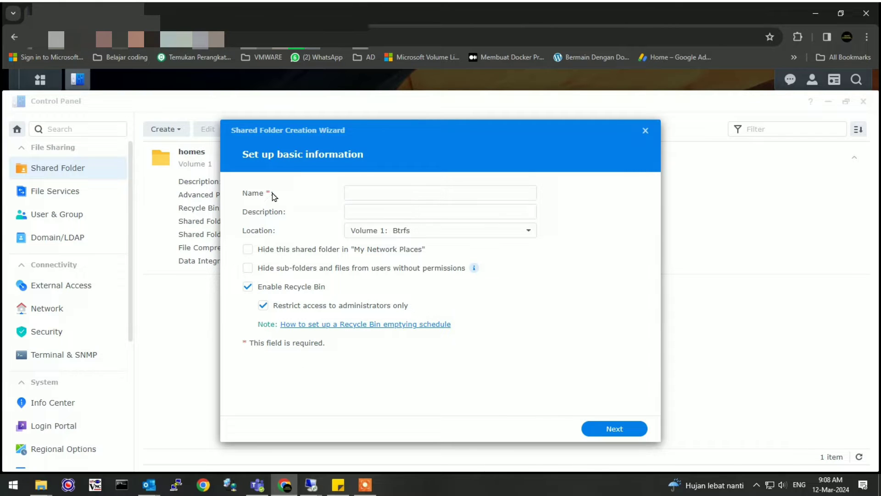
pyautogui.click(372, 193)
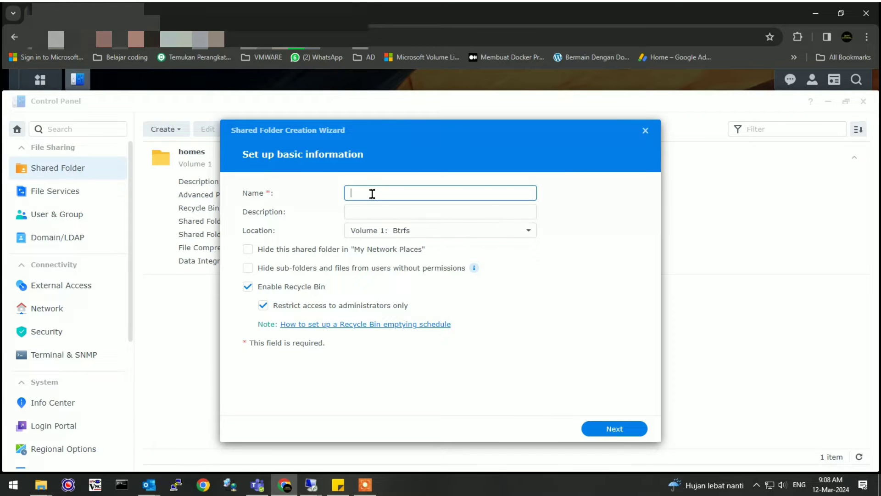
pyautogui.write('Folder_onta')
pyautogui.click(400, 208)
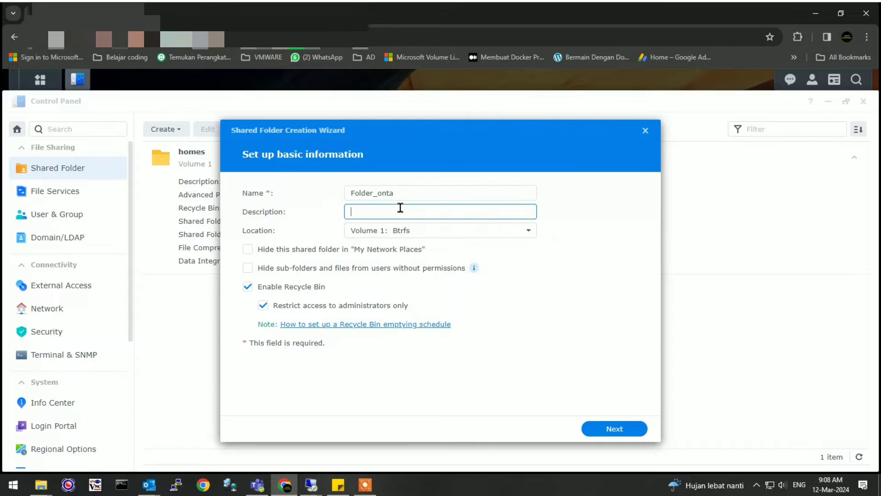
pyautogui.write('untuk user onta')
# Create Folder_onta with the default security and advanced settings, and grant the onta user Read/Write permission
pyautogui.click(611, 433)
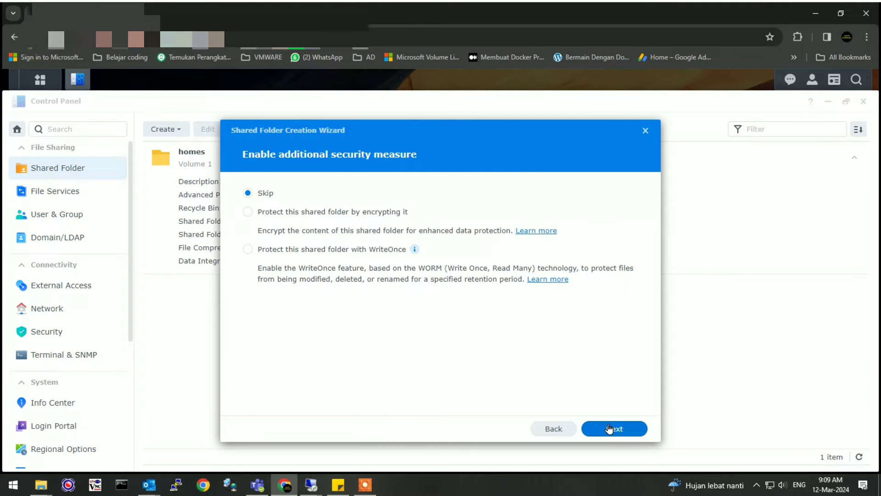
pyautogui.click(609, 429)
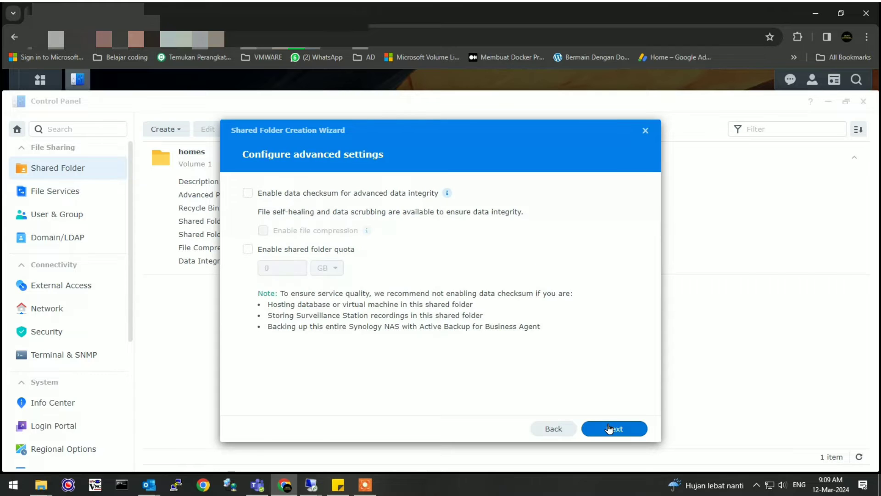
pyautogui.click(636, 433)
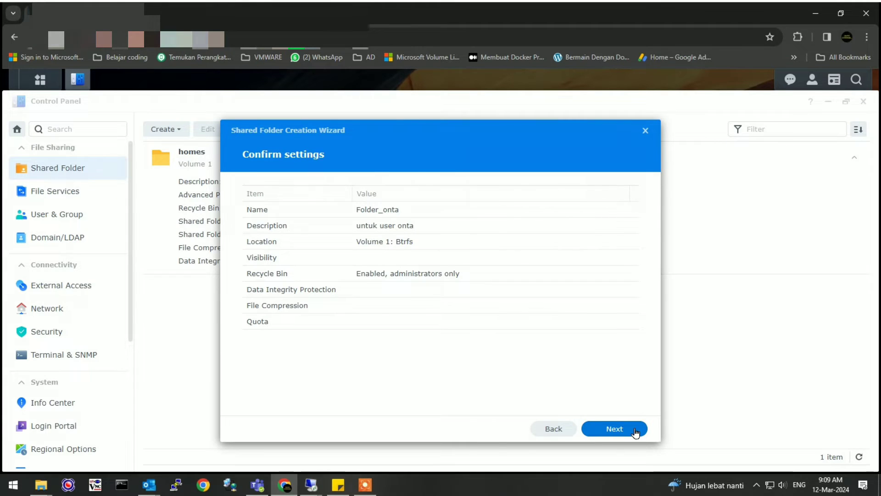
pyautogui.click(636, 430)
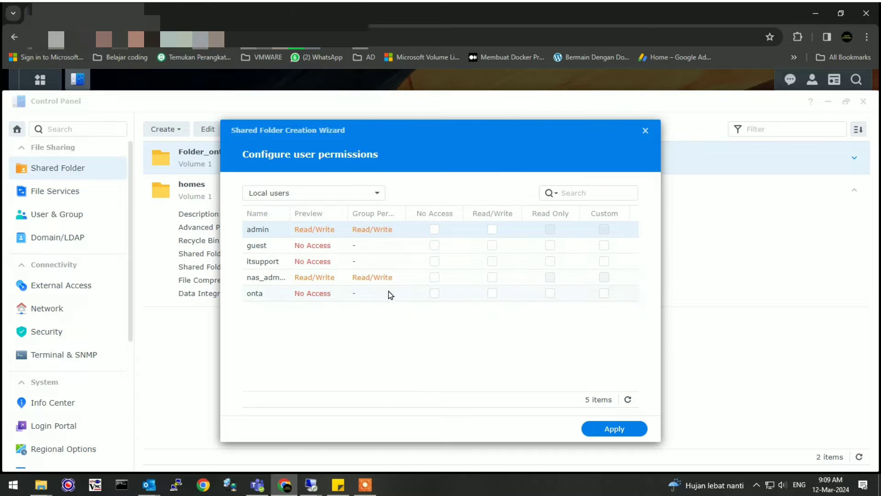
pyautogui.click(492, 295)
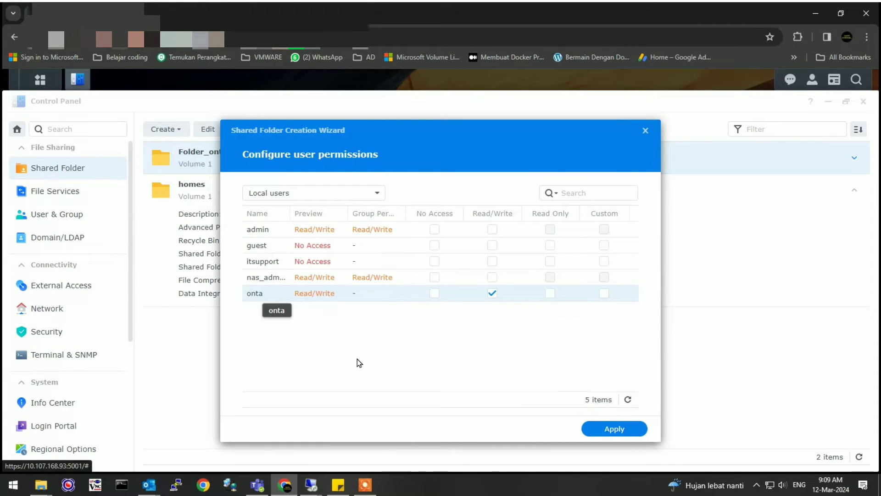
pyautogui.click(616, 430)
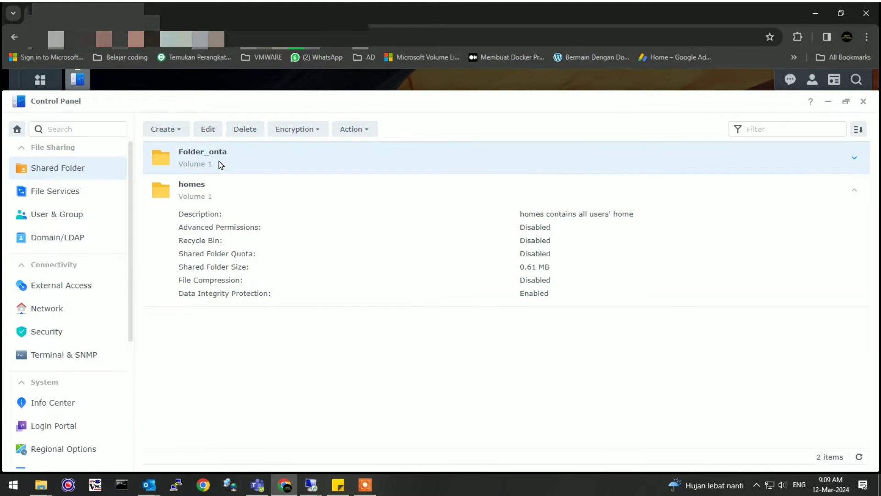
pyautogui.rightClick(189, 339)
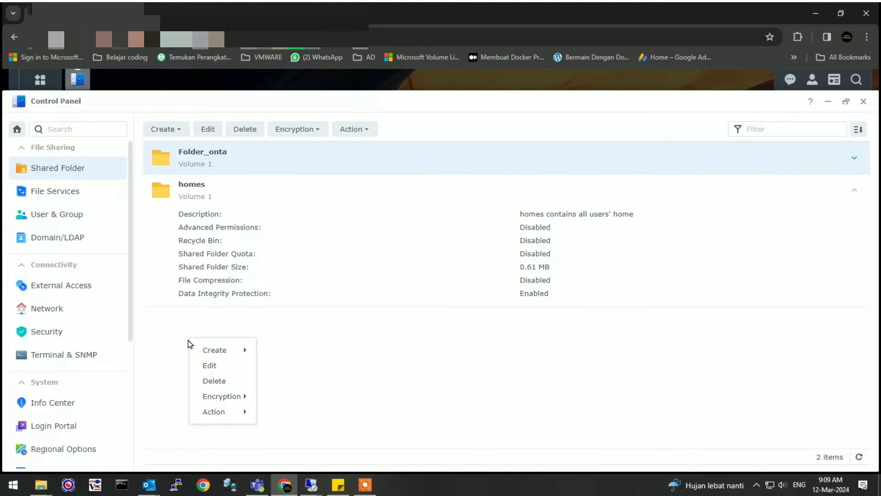
pyautogui.click(615, 432)
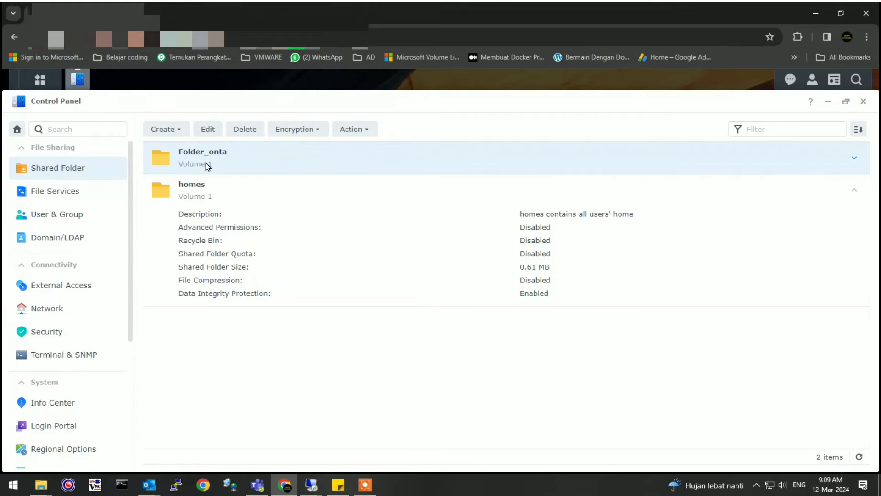
pyautogui.rightClick(189, 338)
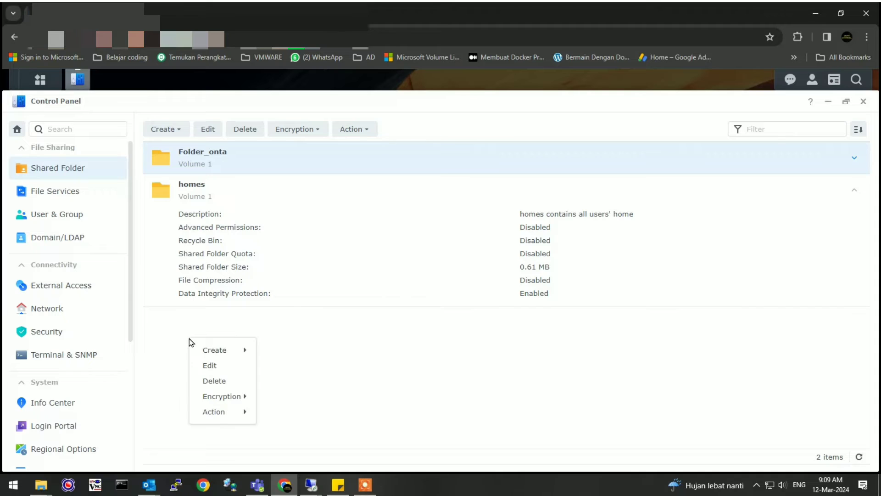
pyautogui.click(157, 337)
# Start another shared folder named Folder_ITSupport with the description "Untuk user IT Support"
pyautogui.click(181, 135)
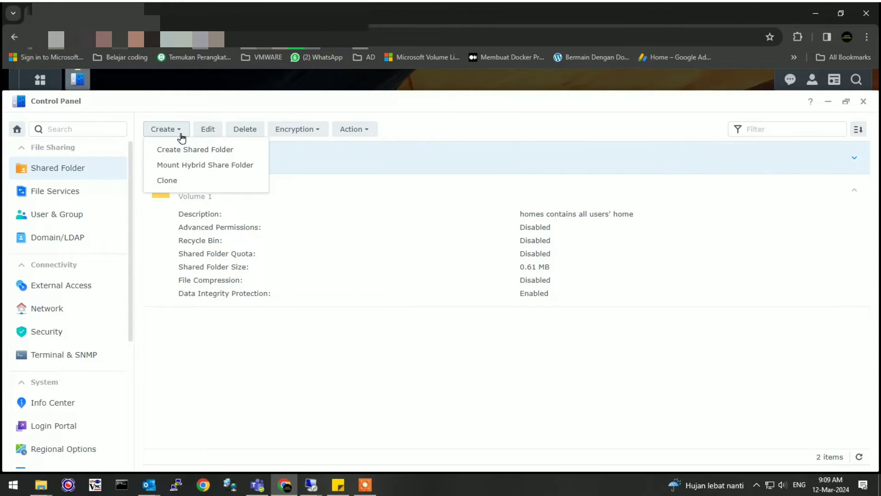
pyautogui.click(238, 155)
pyautogui.click(398, 193)
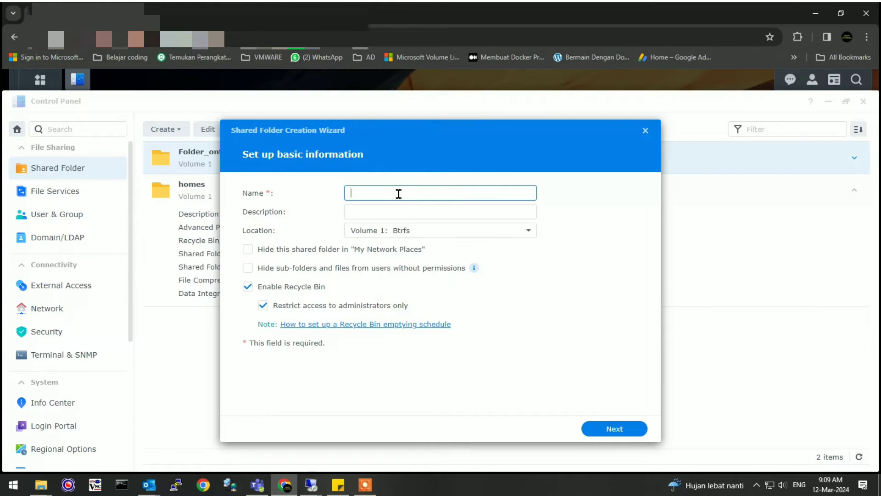
pyautogui.write('Folder_ITSupport')
pyautogui.click(423, 209)
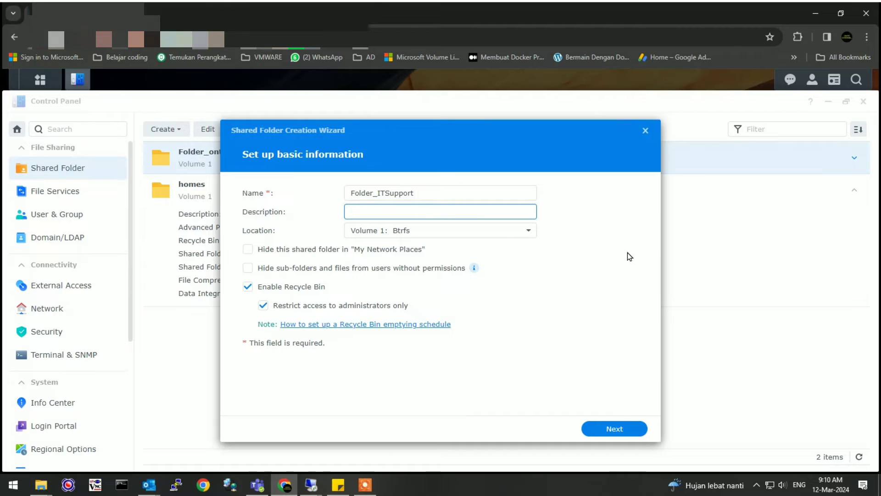
pyautogui.write('Untuk user IT Support')
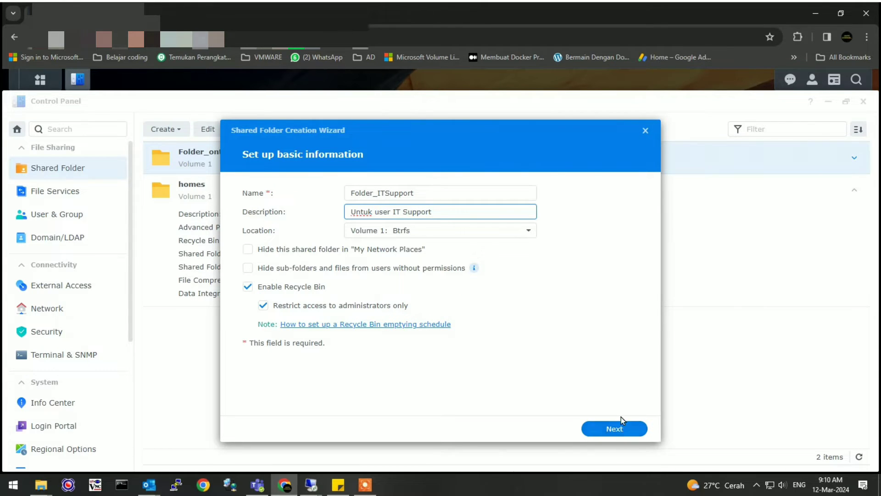
# Create Folder_ITSupport with the default security and advanced settings, and grant the itsupport user Read/Write permission
pyautogui.click(640, 434)
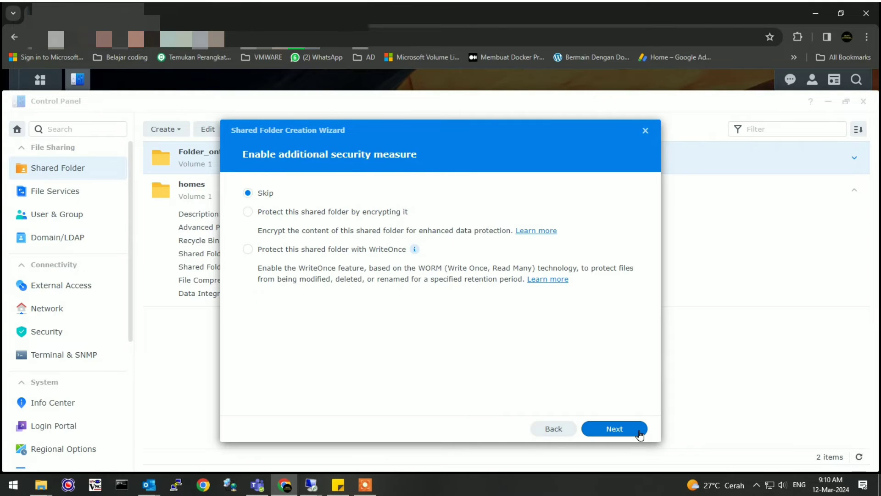
pyautogui.click(640, 434)
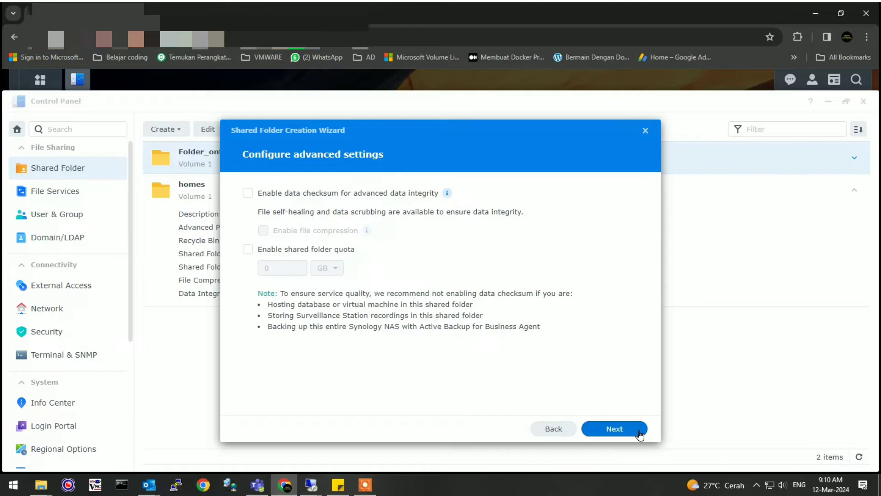
pyautogui.click(640, 434)
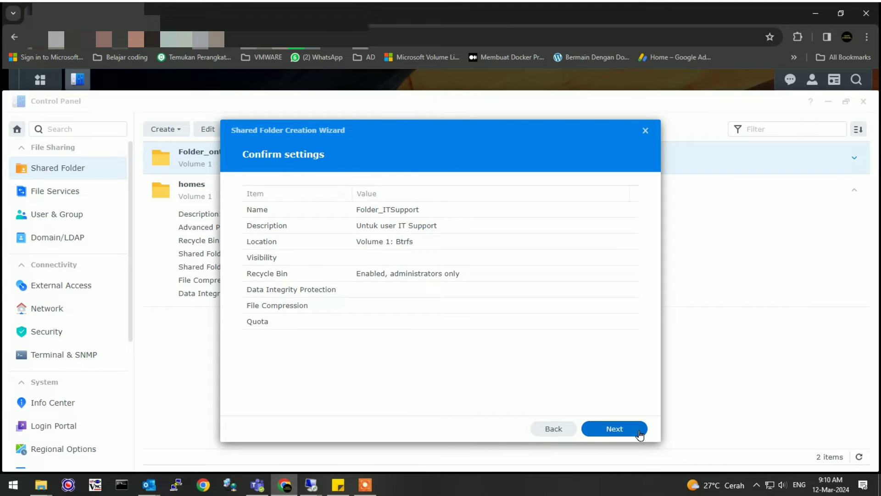
pyautogui.click(640, 433)
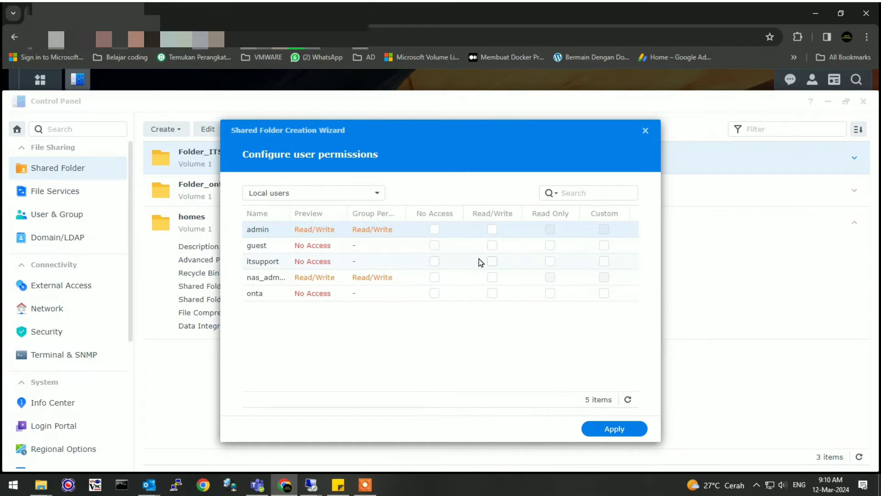
pyautogui.click(492, 262)
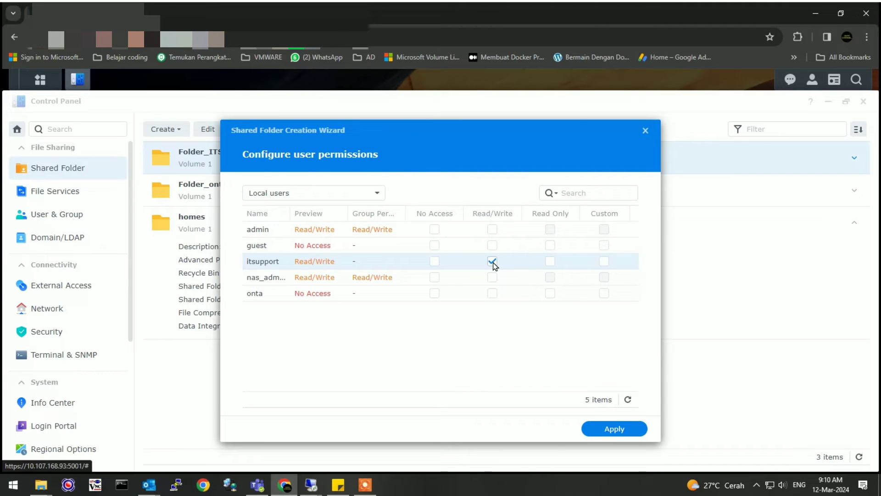
pyautogui.click(612, 429)
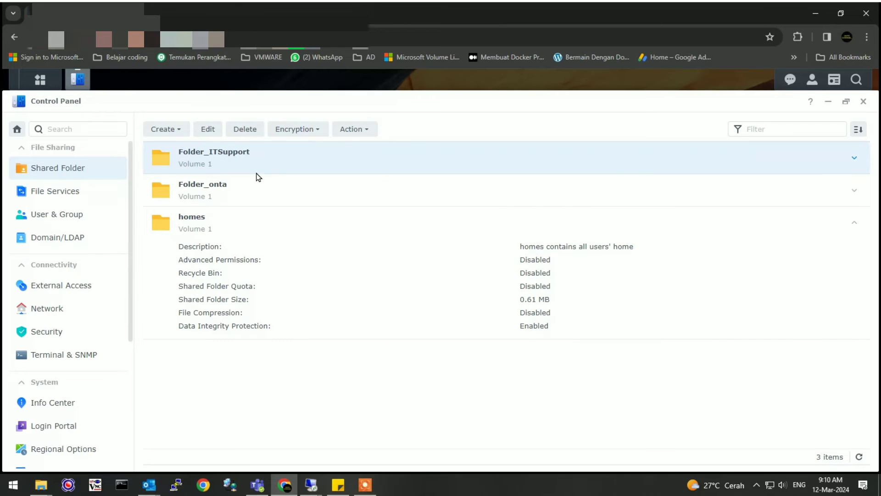
pyautogui.click(241, 192)
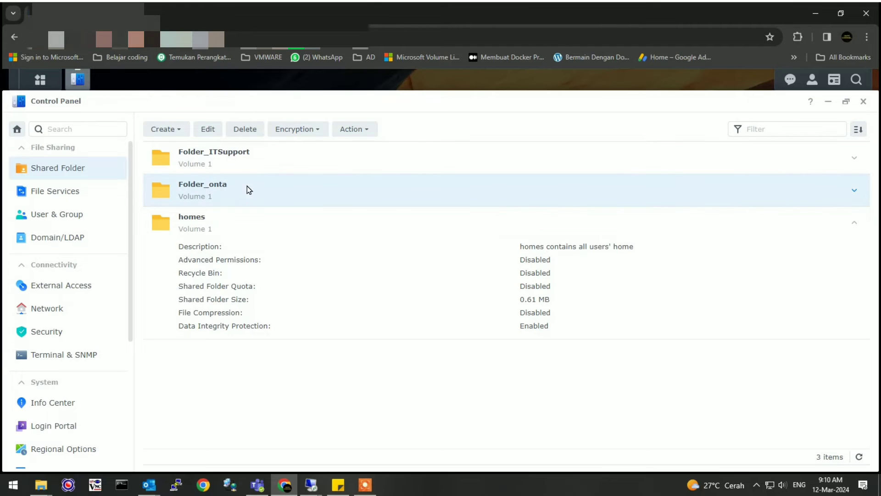
pyautogui.click(258, 168)
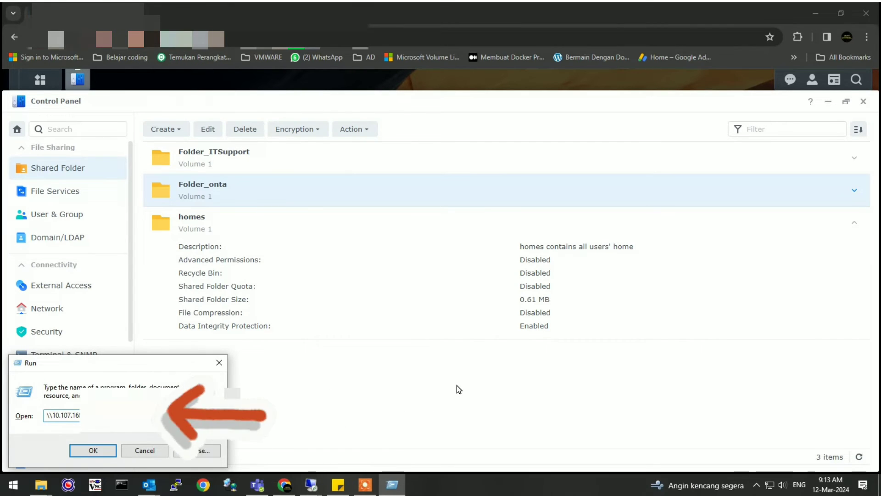
# Connect to the NAS at \\10.107.168.93 from Windows and sign in with the user name and account password
pyautogui.press('Return')
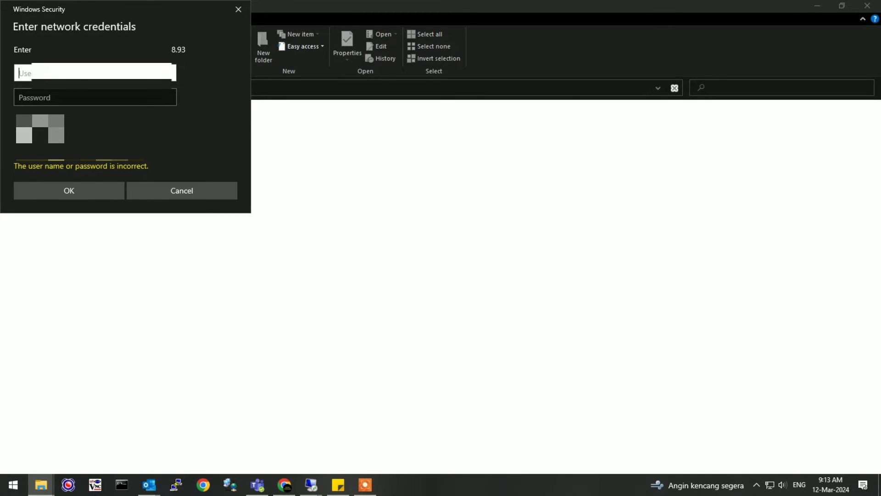
pyautogui.write('ymr')
pyautogui.click(95, 97)
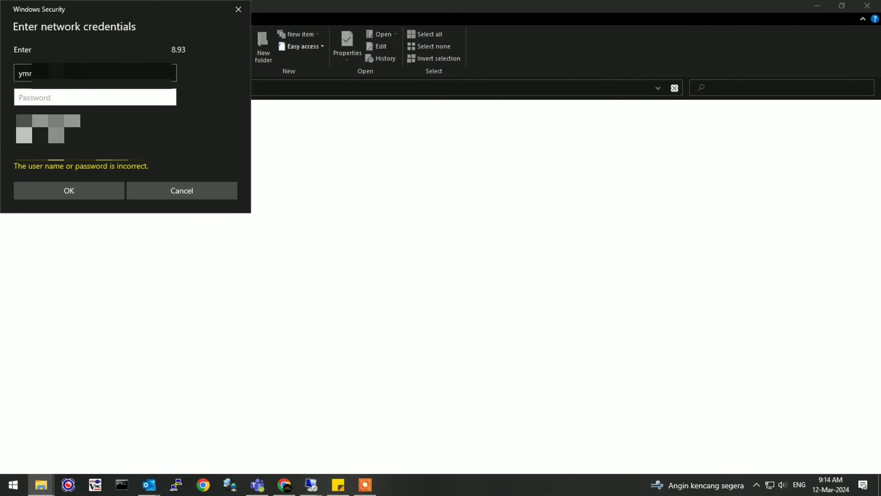
pyautogui.click(95, 72)
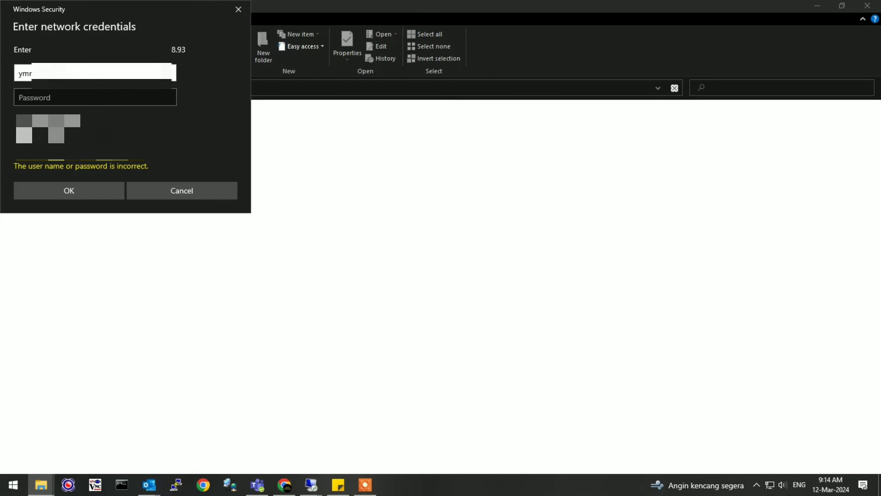
pyautogui.click(64, 95)
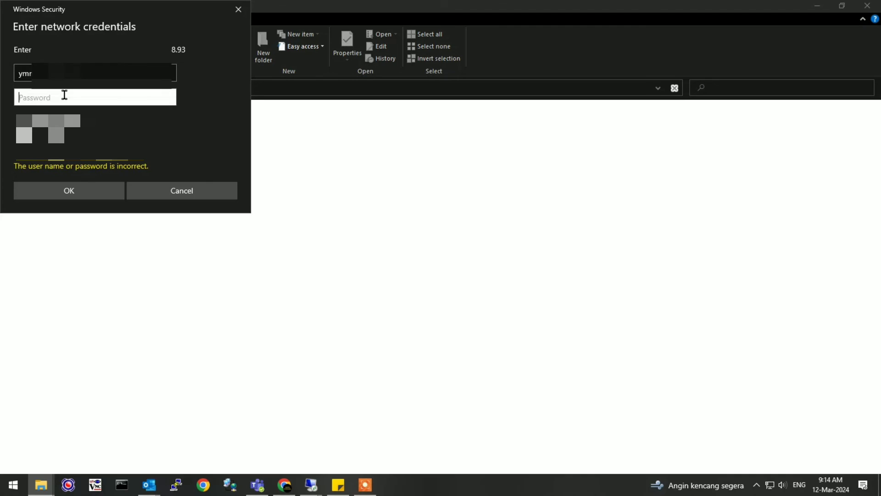
pyautogui.write('••••••••••')
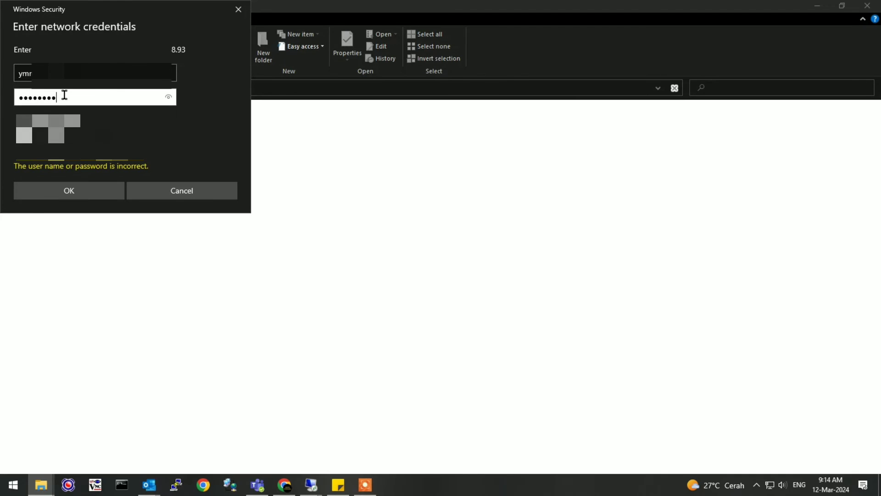
pyautogui.write('••')
pyautogui.click(47, 192)
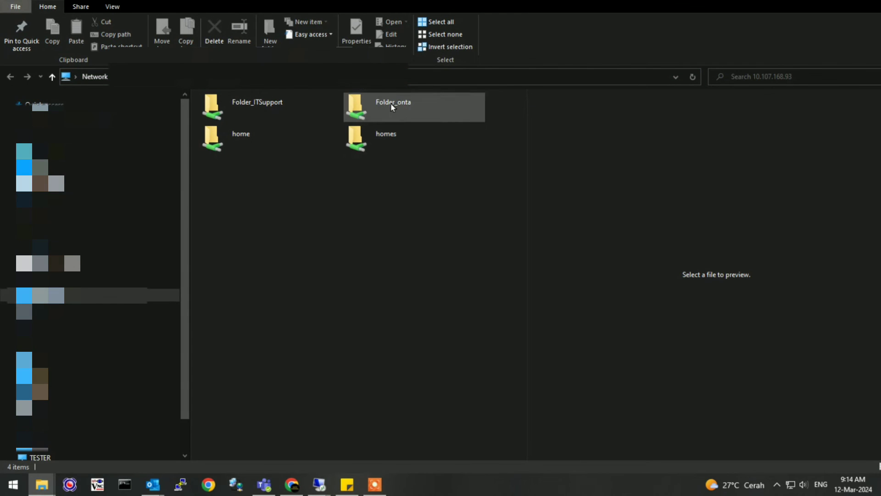
# Open the Folder_onta share to check the signed-in user's access, and return to the list of NAS shares
pyautogui.click(414, 107)
pyautogui.doubleClick(415, 107)
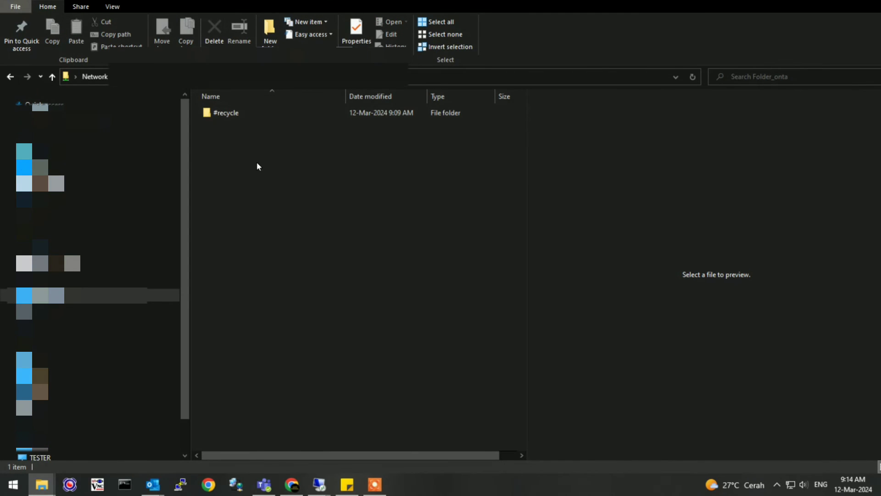
pyautogui.click(53, 77)
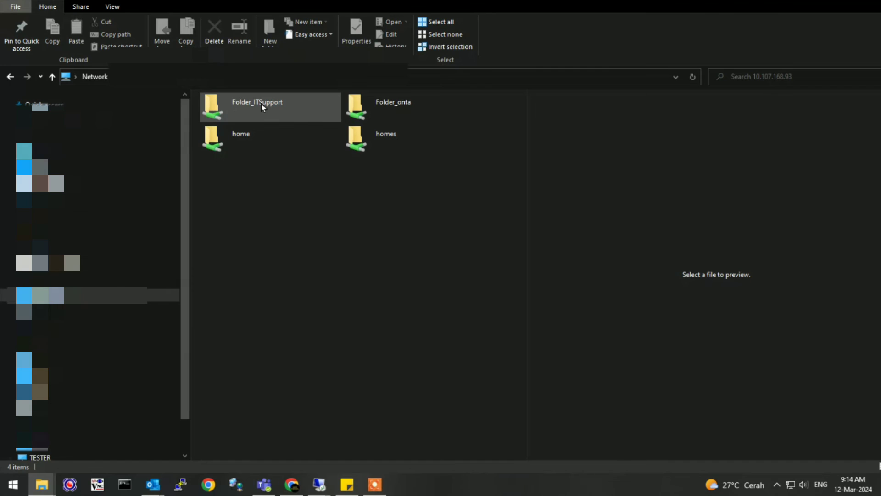
# Try to open the Folder_ITSupport share with the same login, and dismiss the network credentials request
pyautogui.click(274, 114)
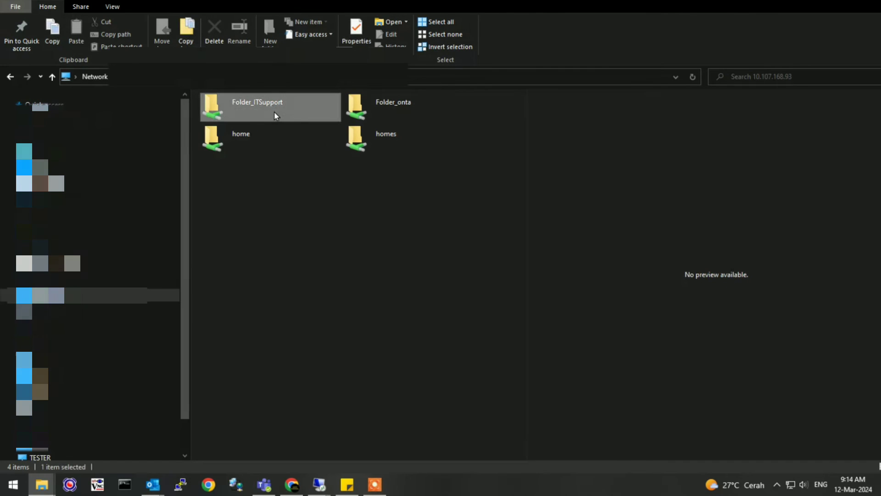
pyautogui.doubleClick(297, 114)
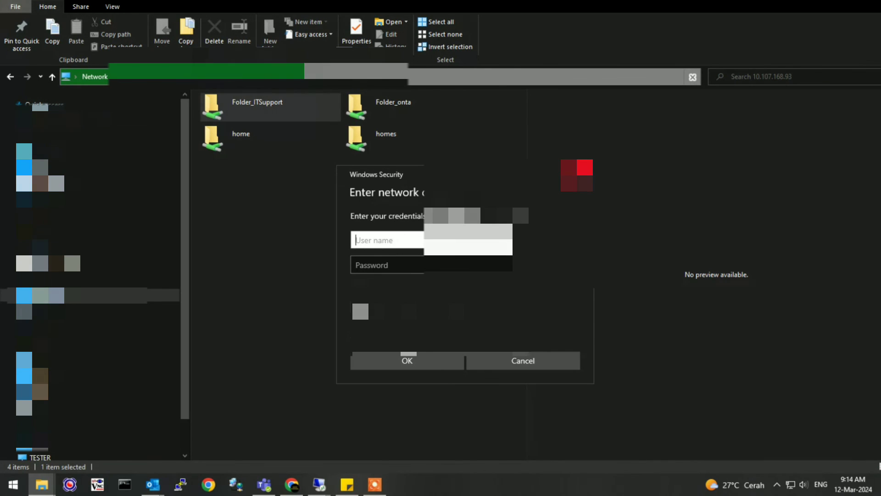
pyautogui.press('Escape')
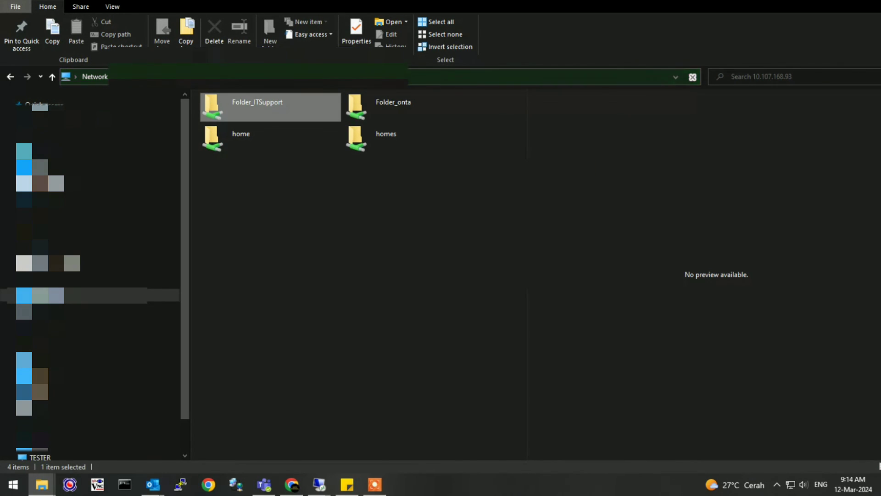